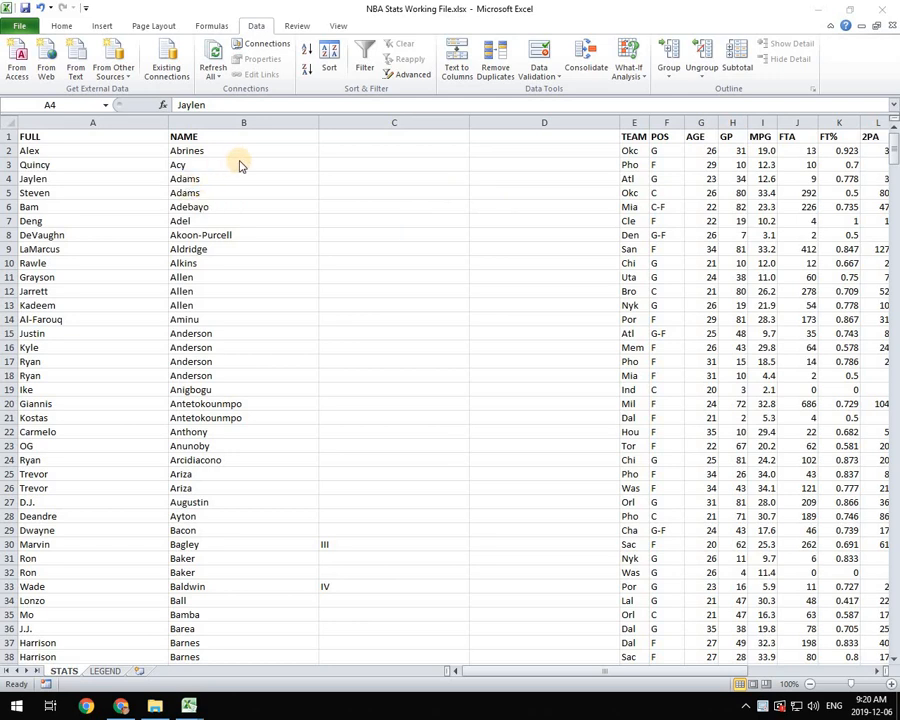
- Insert a blank column before the TEAM column on the STATS sheet
{"action": "left_click", "coordinate": [631, 122]}
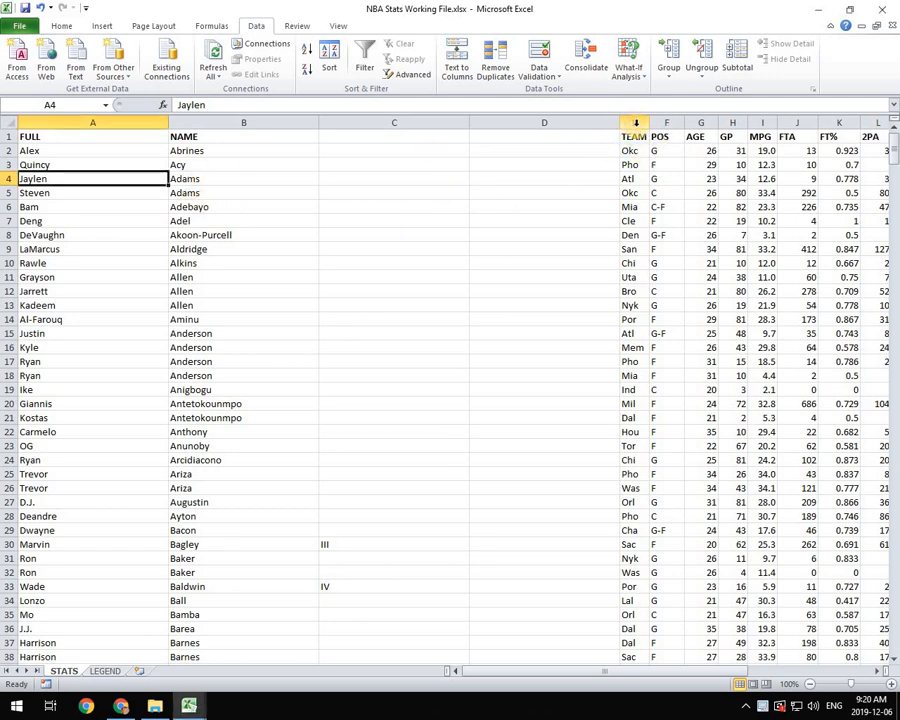
{"action": "right_click", "coordinate": [635, 122]}
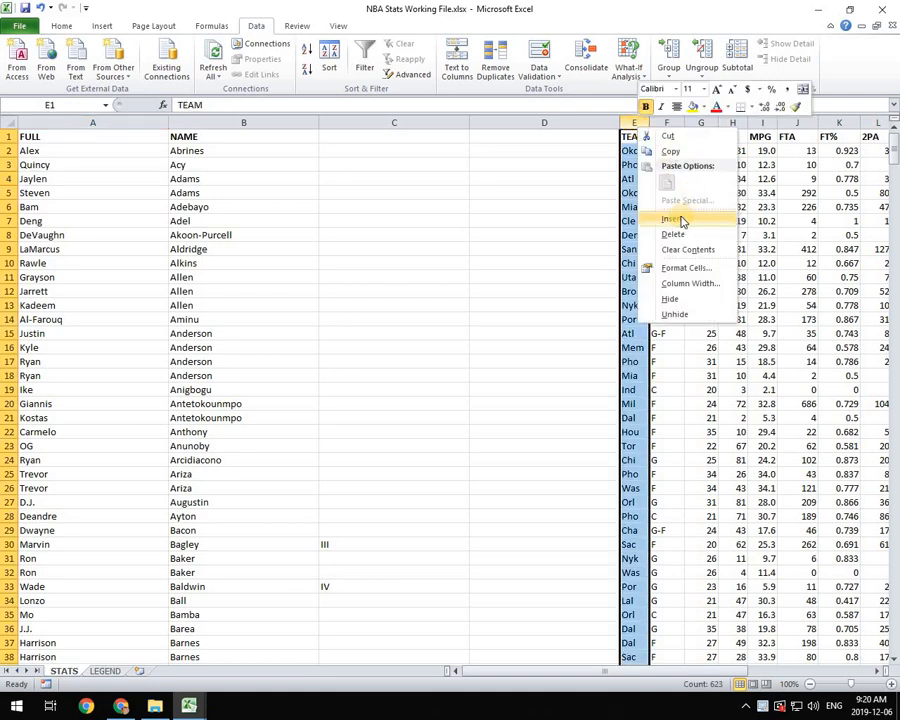
{"action": "left_click", "coordinate": [677, 213]}
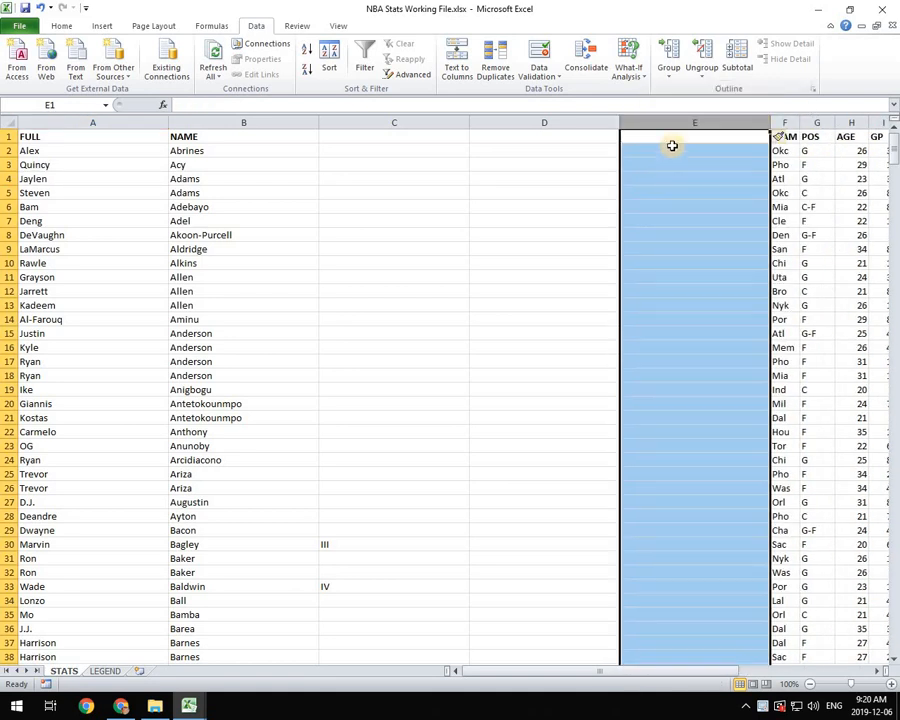
- Enter the formula =CONCATENATE(B1, " ", C1, " ", D1) in E1 to join the split name parts with spaces
{"action": "left_click", "coordinate": [670, 140]}
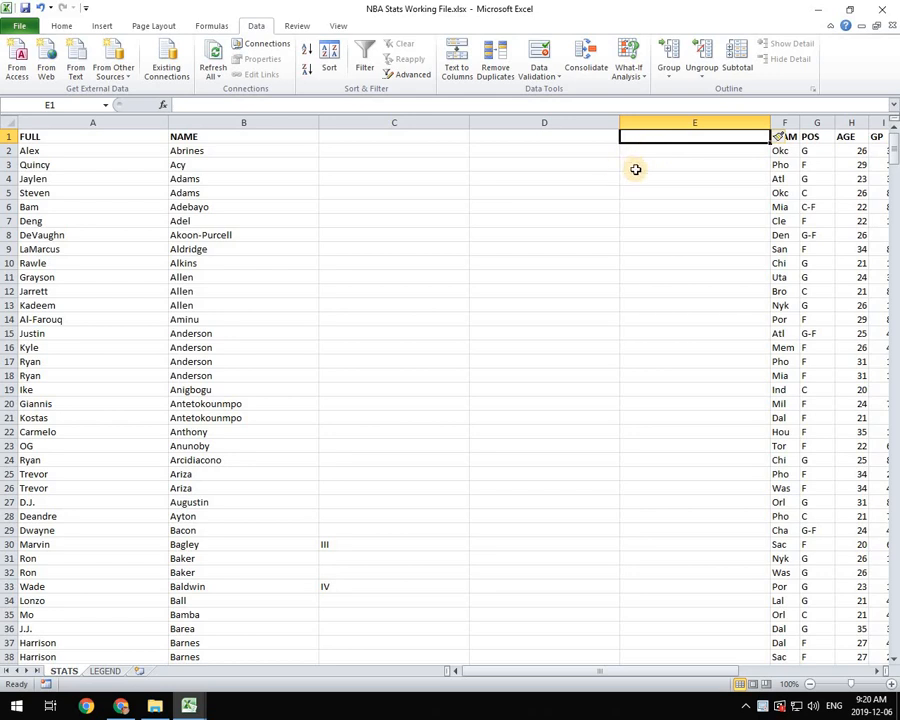
{"action": "type", "text": "="}
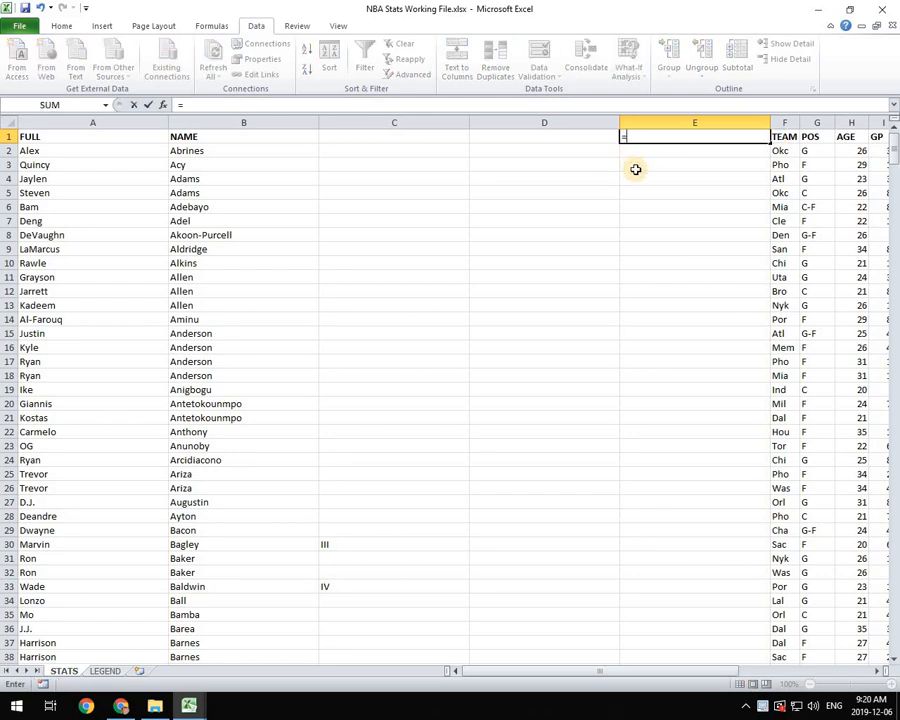
{"action": "type", "text": "Conc"}
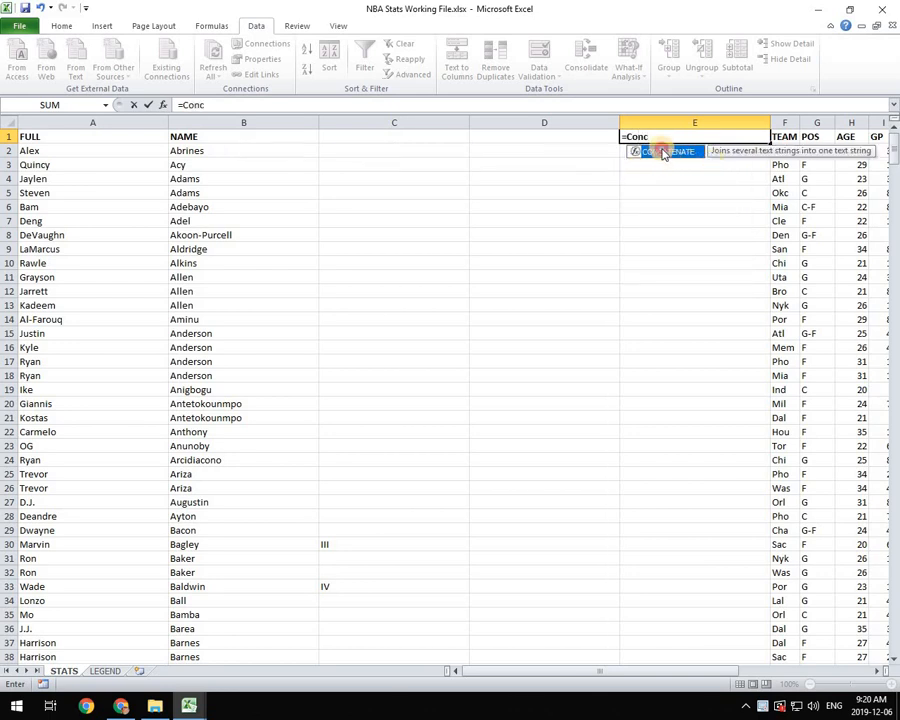
{"action": "double_click", "coordinate": [662, 152]}
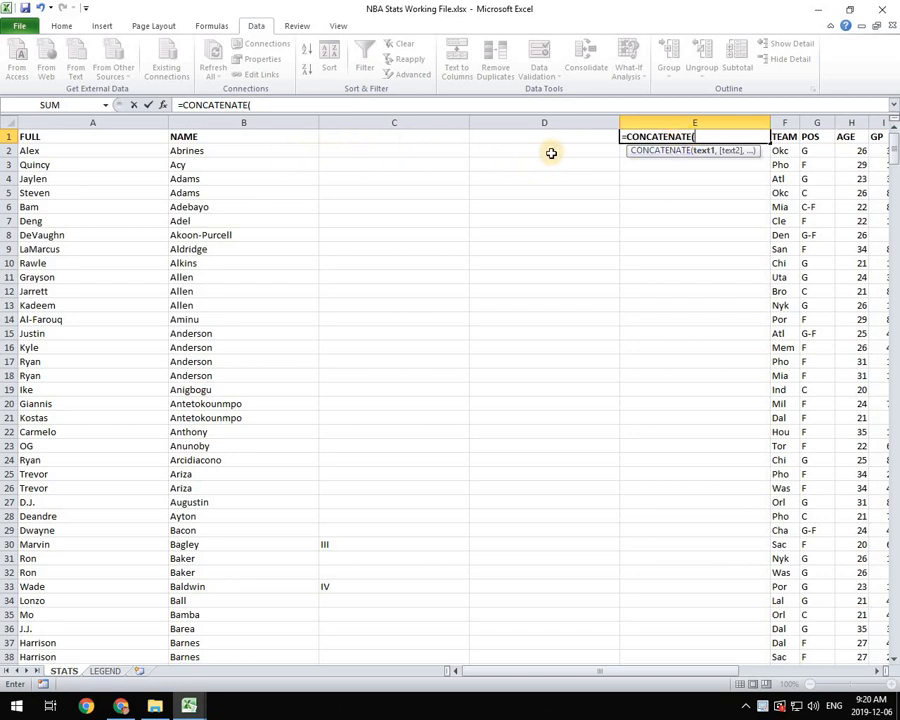
{"action": "left_click", "coordinate": [199, 136]}
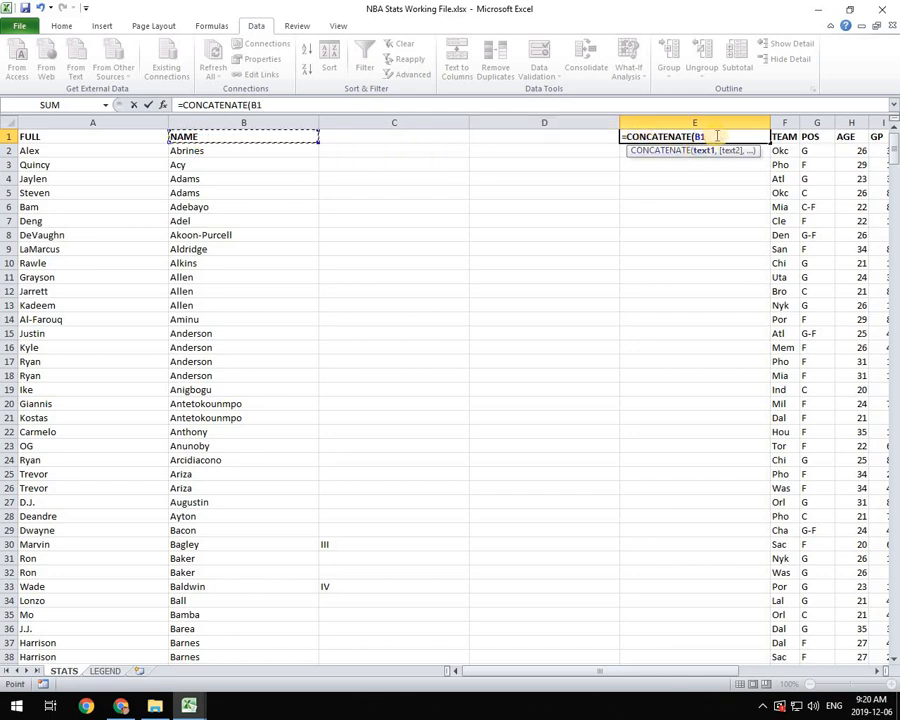
{"action": "type", "text": ","}
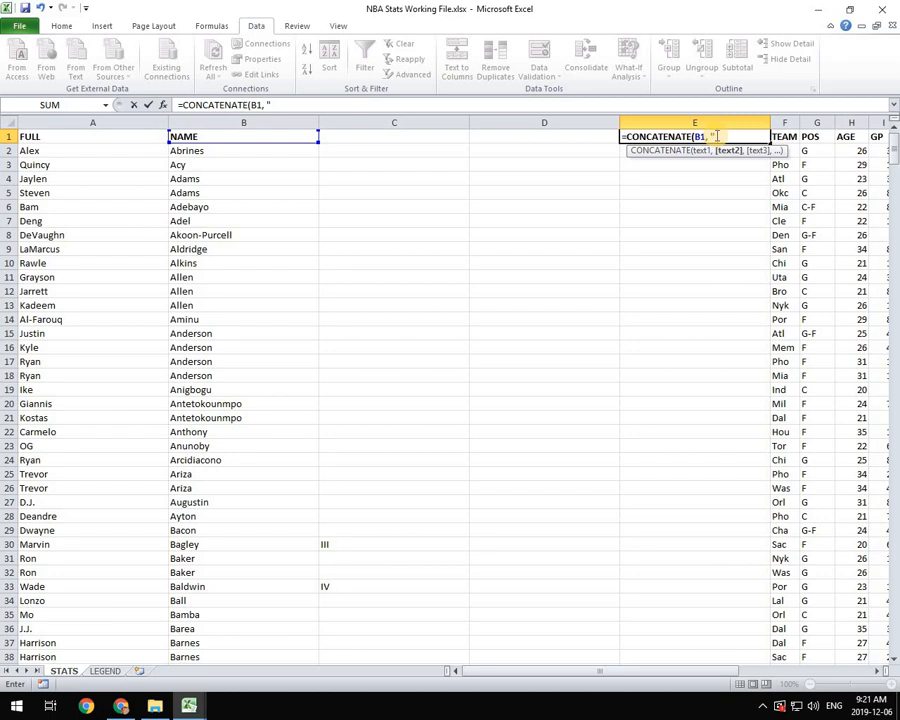
{"action": "type", "text": ","}
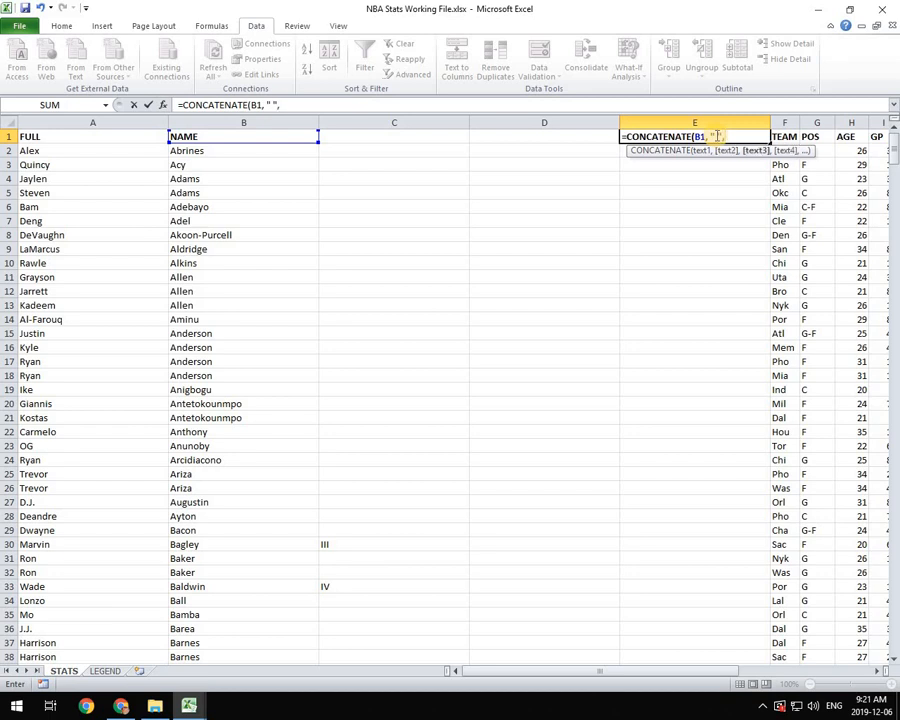
{"action": "left_click", "coordinate": [380, 139]}
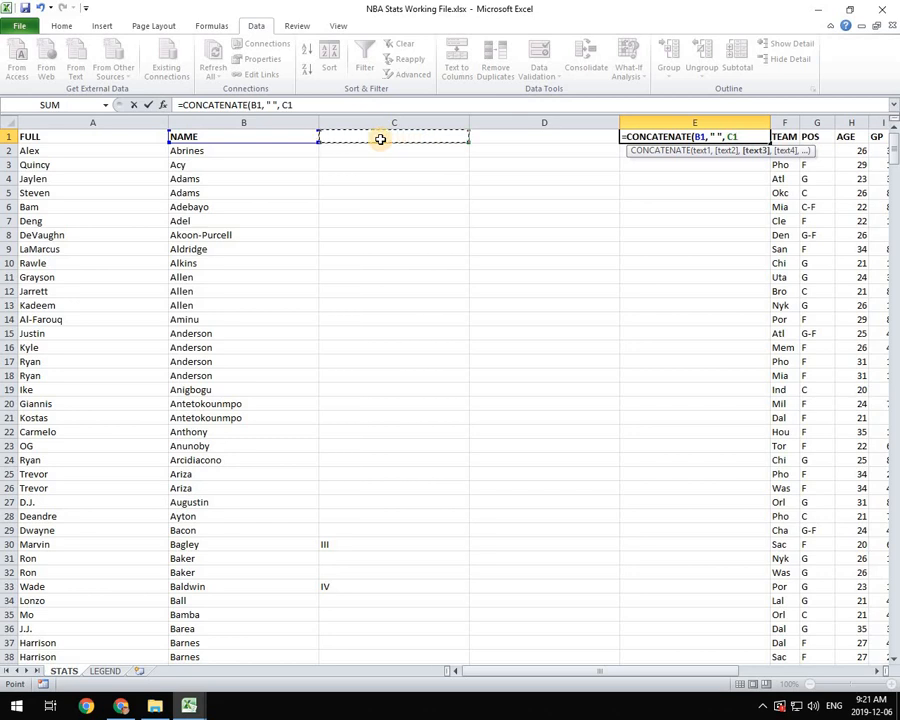
{"action": "type", "text": ","}
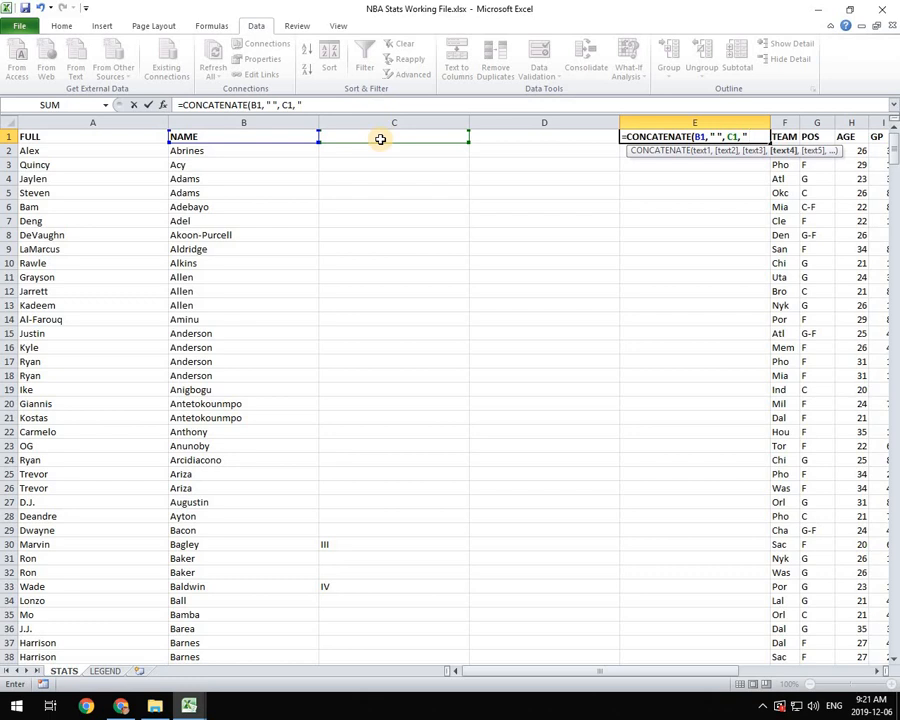
{"action": "type", "text": " \" \","}
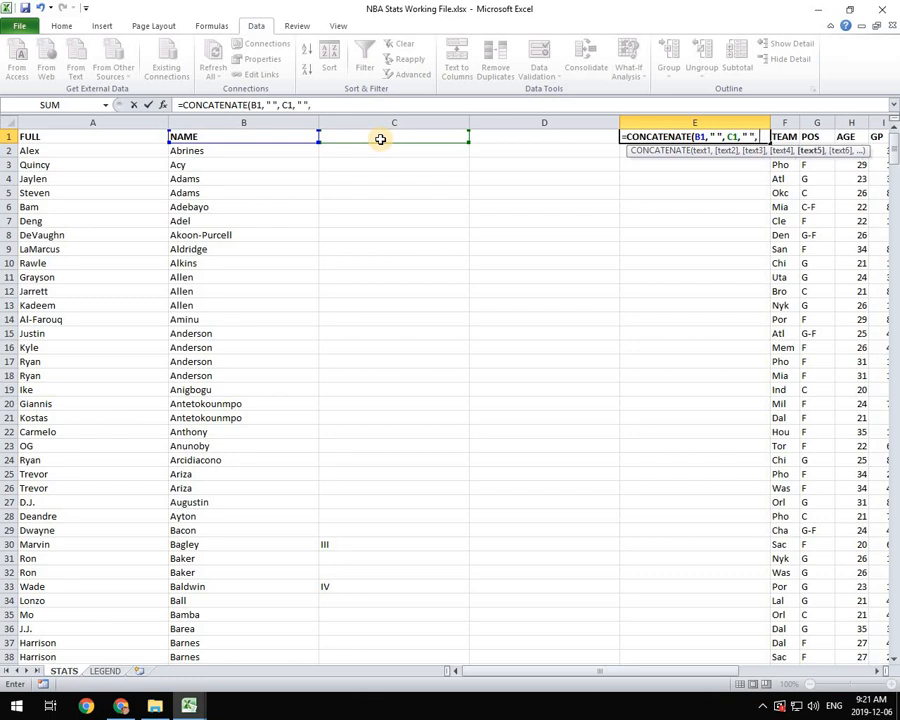
{"action": "left_click", "coordinate": [530, 138]}
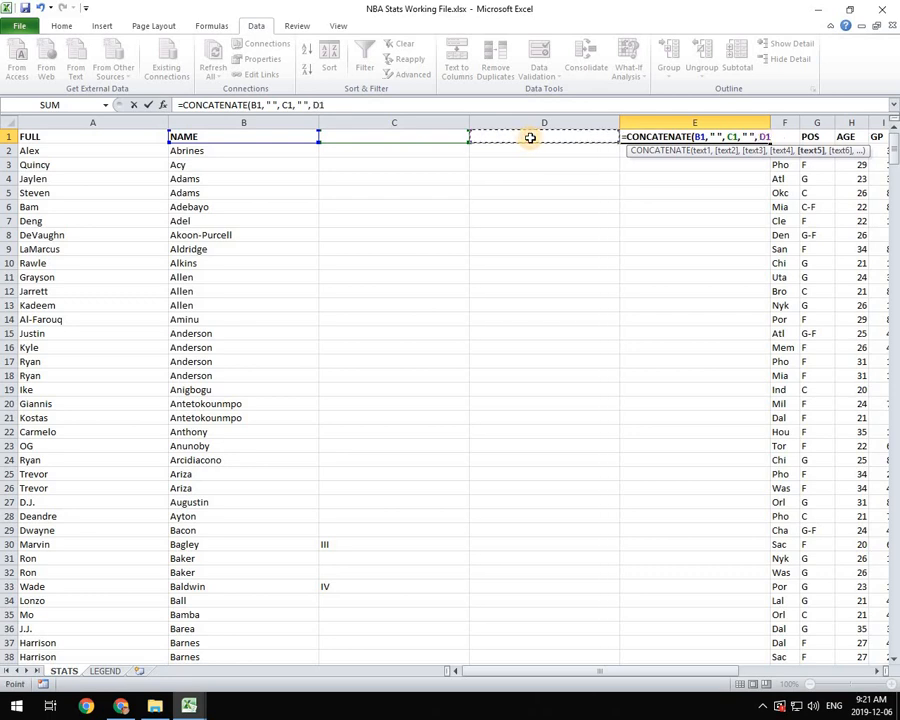
{"action": "key", "text": "Return"}
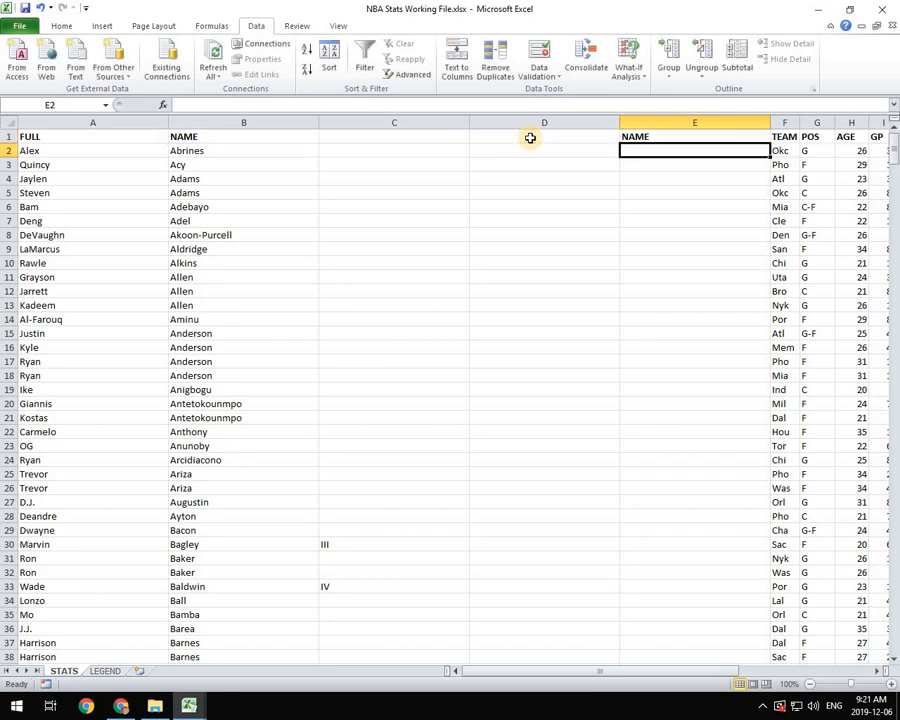
- Fill the CONCATENATE formula from E1 down to the last player row, 623
{"action": "left_click", "coordinate": [660, 137]}
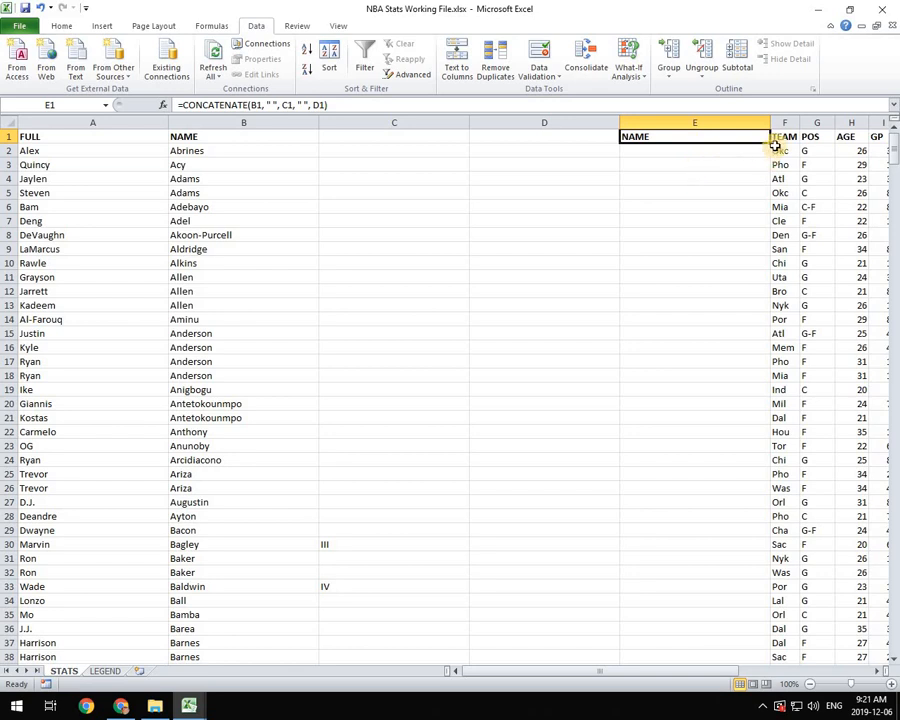
{"action": "left_click_drag", "start_coordinate": [772, 144], "coordinate": [738, 602]}
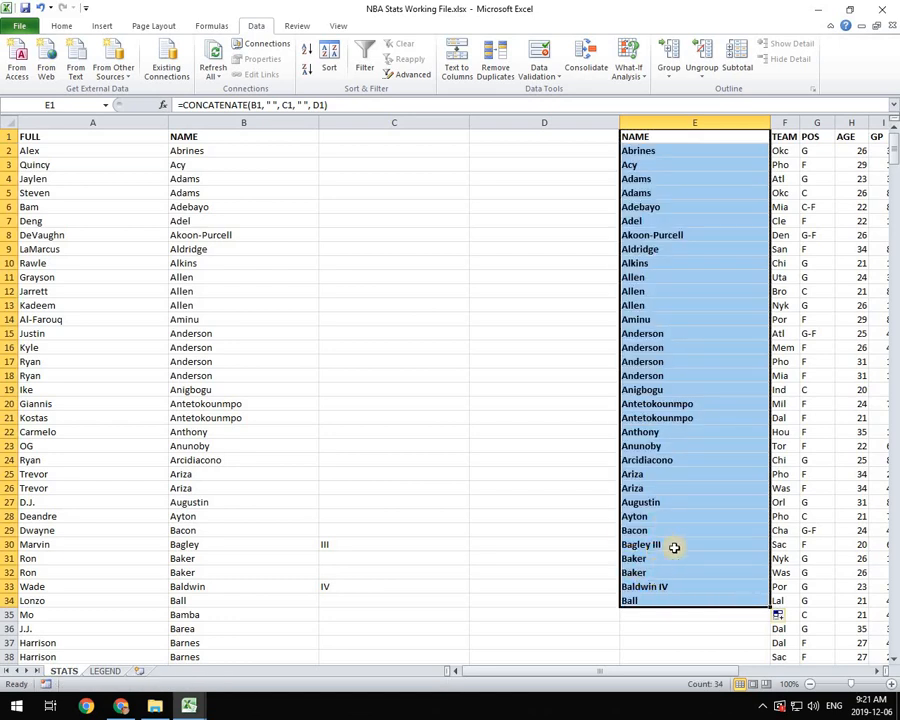
{"action": "scroll", "coordinate": [721, 493], "scroll_direction": "down", "scroll_amount": 6}
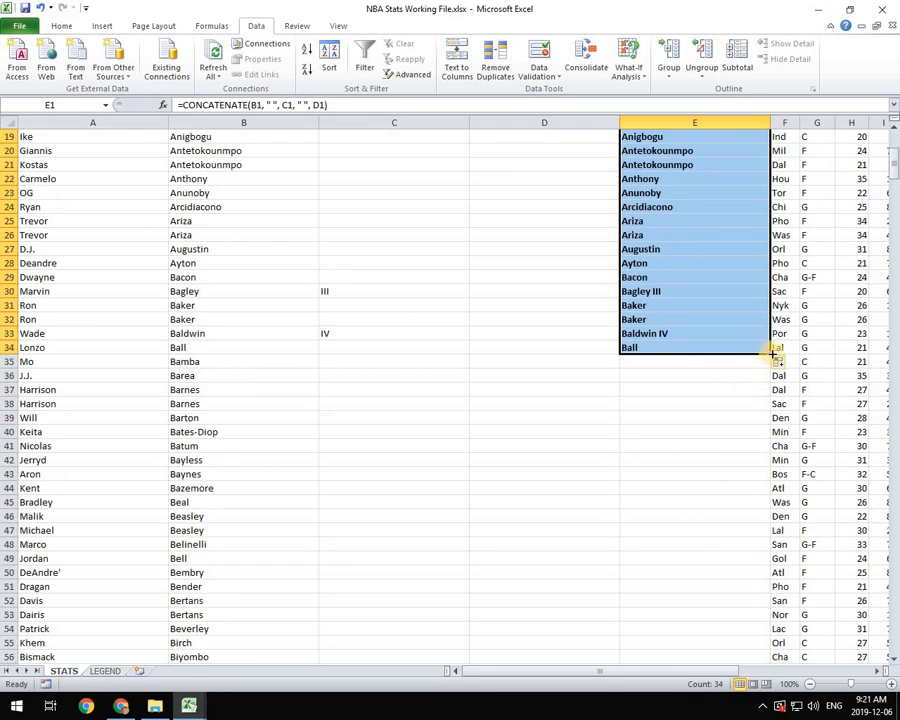
{"action": "left_click_drag", "start_coordinate": [771, 354], "coordinate": [734, 644]}
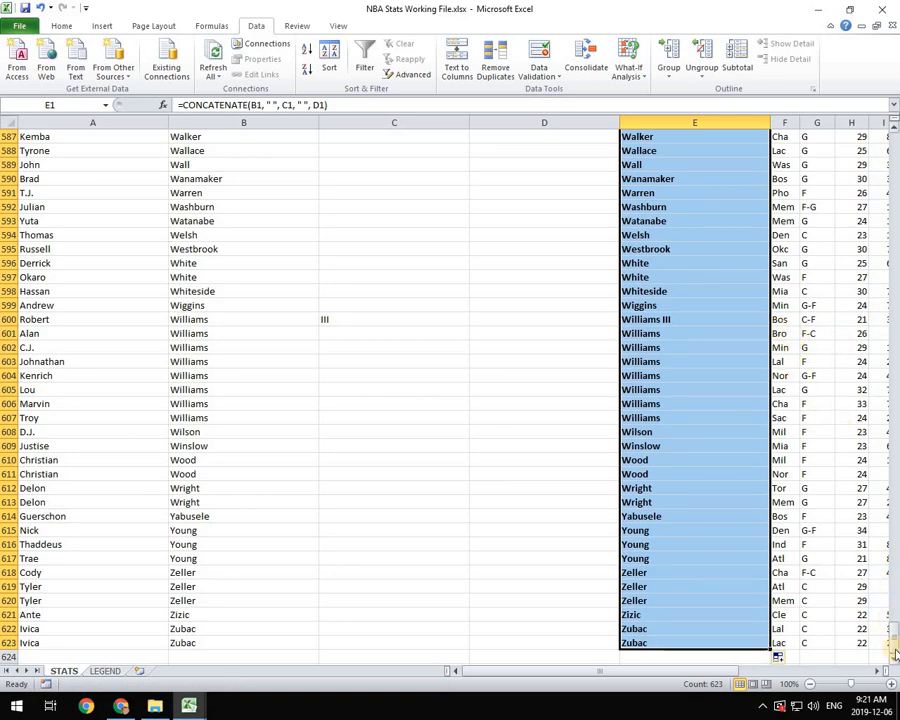
{"action": "left_click_drag", "start_coordinate": [890, 629], "coordinate": [639, 534]}
{"action": "left_click", "coordinate": [648, 532]}
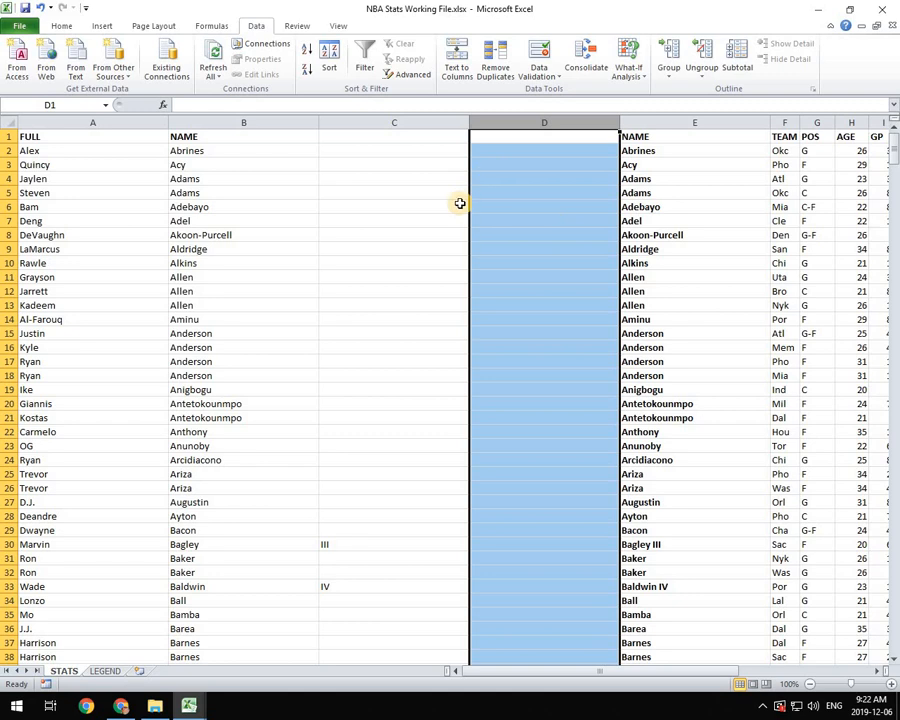
- Try deleting the original NAME column B that the joined names depend on, and undo the deletion
{"action": "left_click", "coordinate": [648, 150]}
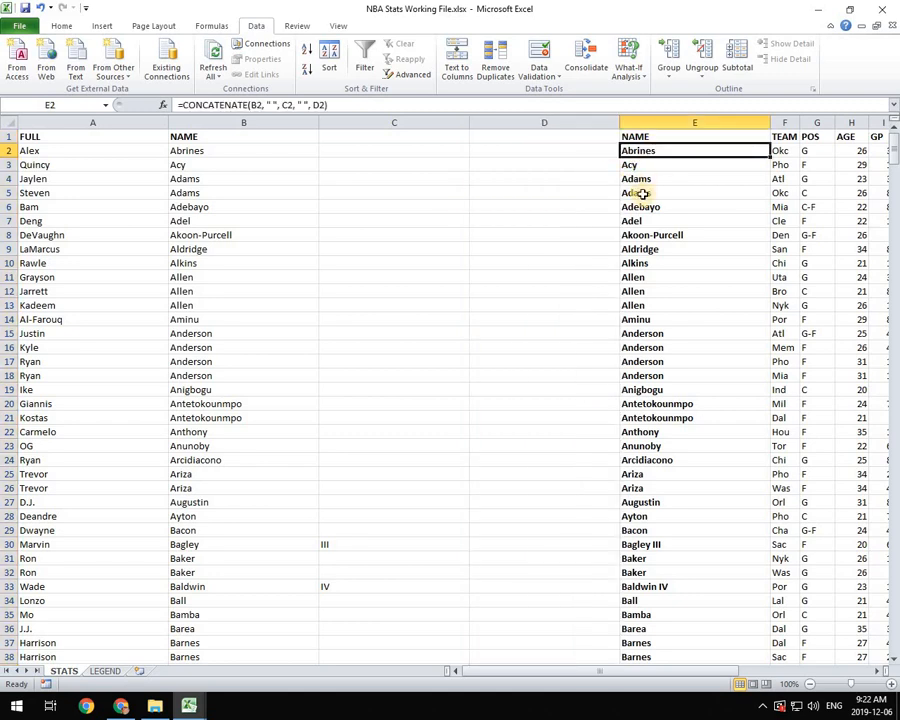
{"action": "left_click", "coordinate": [200, 155]}
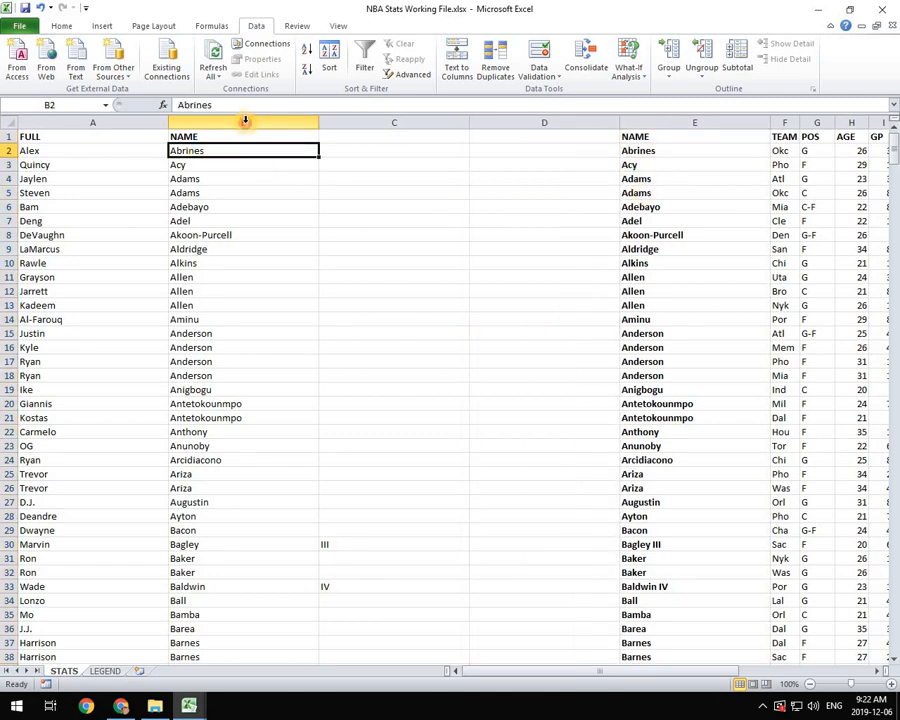
{"action": "right_click", "coordinate": [245, 120]}
{"action": "left_click", "coordinate": [283, 229]}
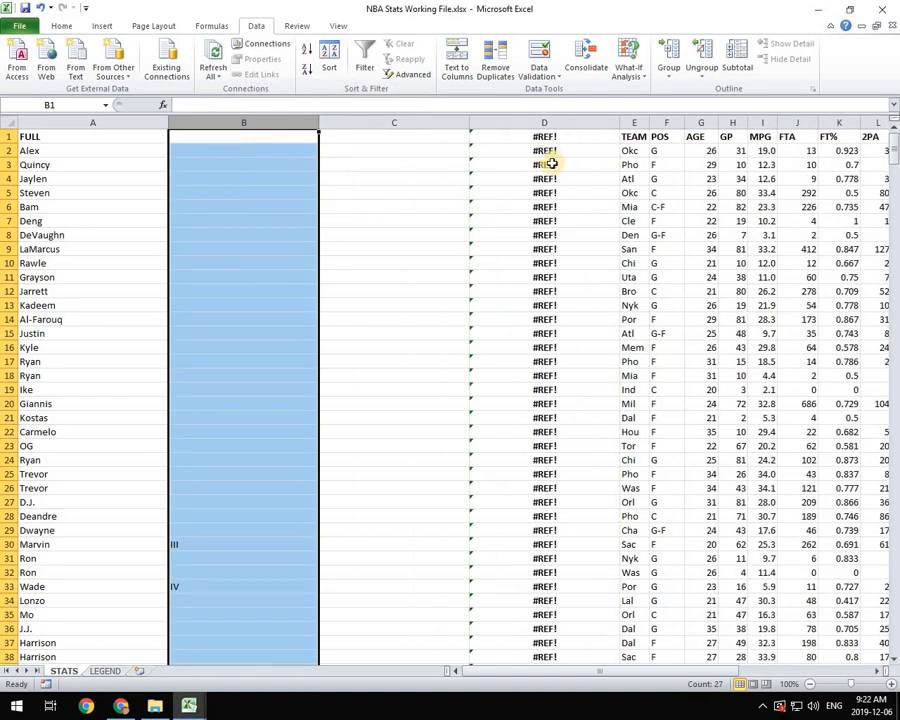
{"action": "key", "text": "ctrl+z"}
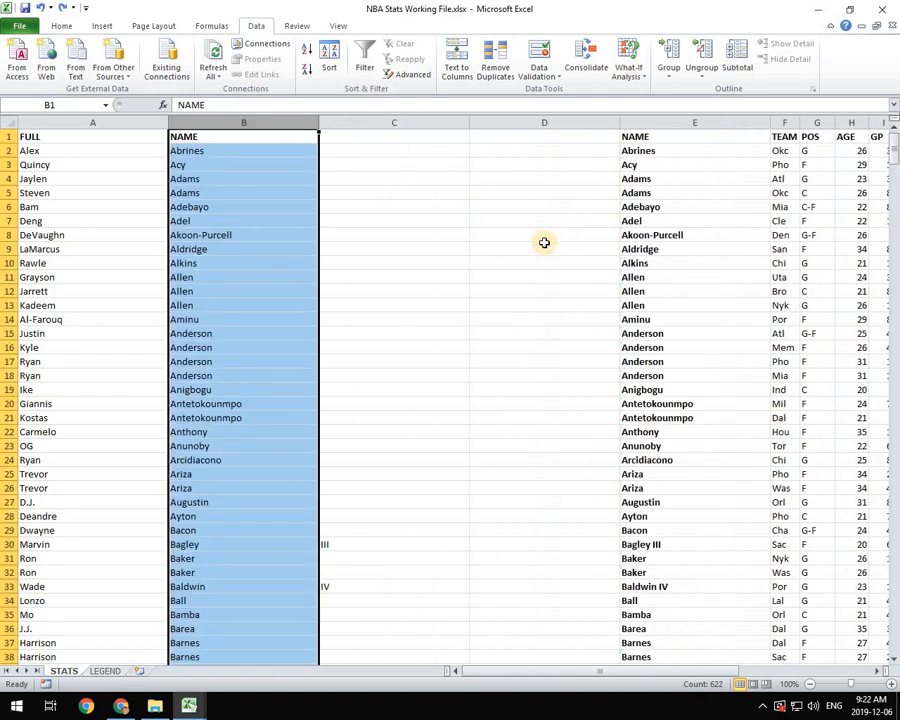
- Insert a blank column before the concatenated NAME column E
{"action": "left_click", "coordinate": [664, 152]}
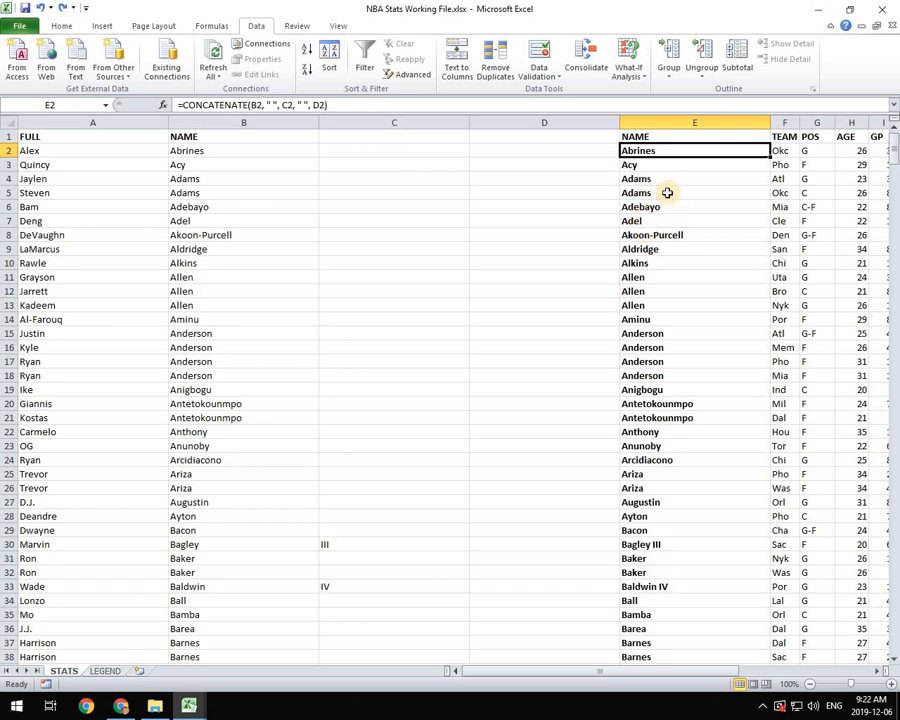
{"action": "left_click", "coordinate": [676, 121]}
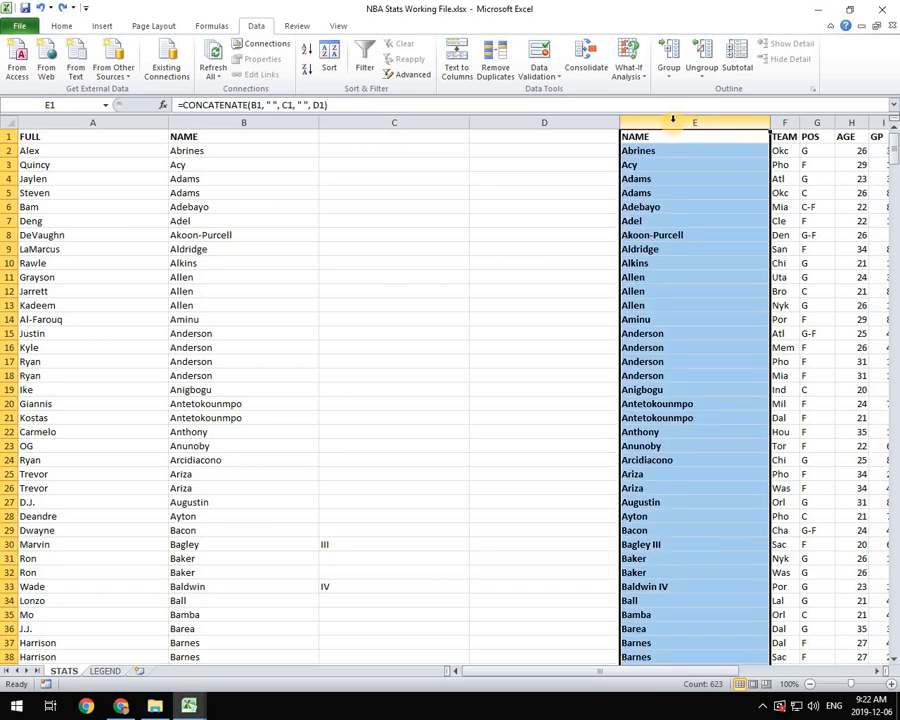
{"action": "right_click", "coordinate": [673, 120]}
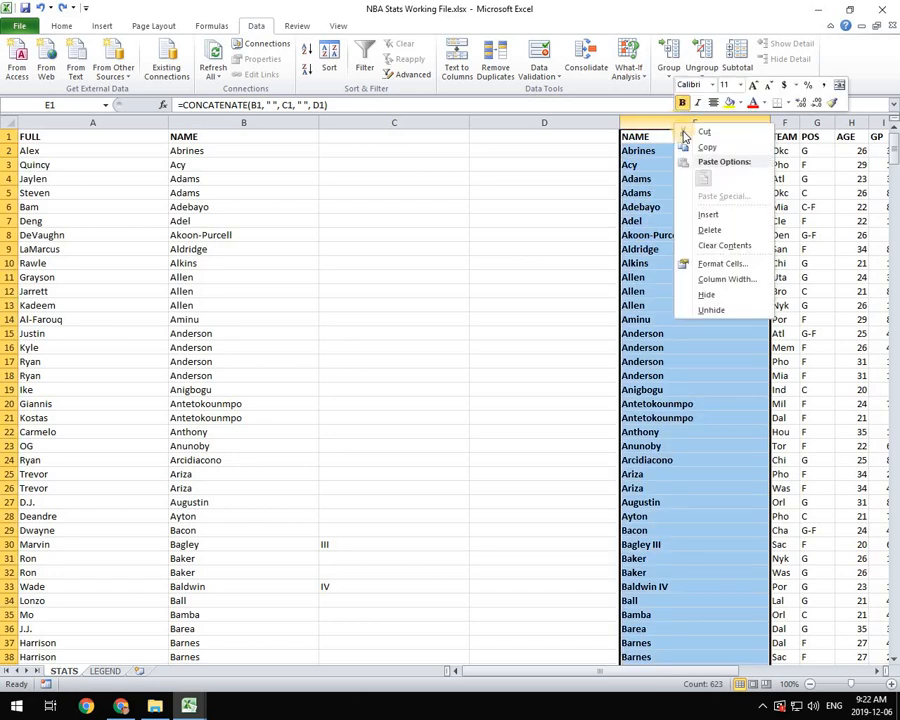
{"action": "left_click", "coordinate": [711, 213]}
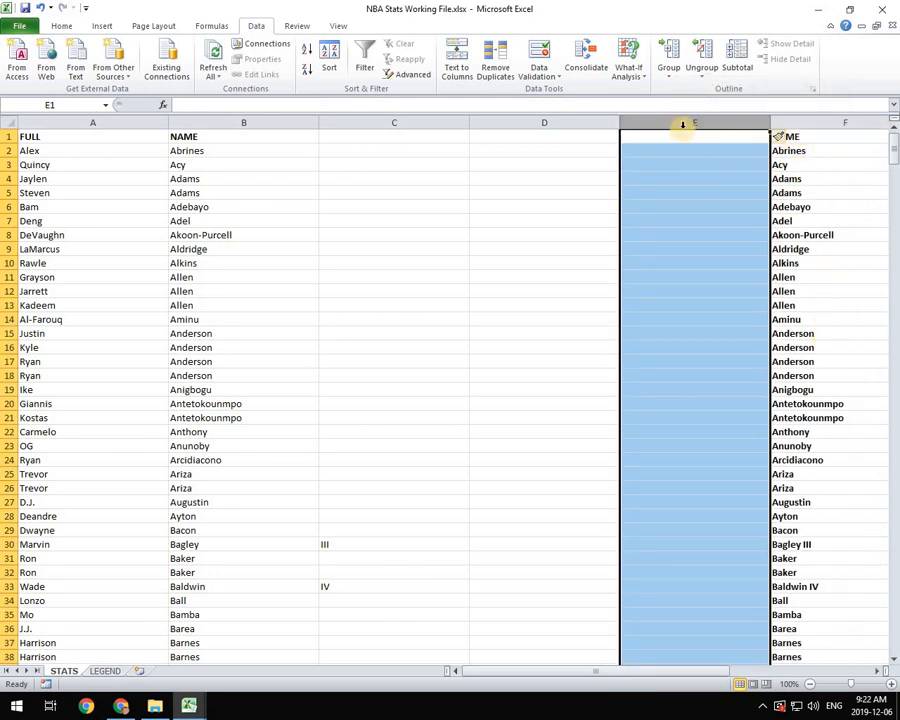
- Copy the concatenated NAME column F and paste it as values only into column E, starting at E1
{"action": "left_click", "coordinate": [800, 122]}
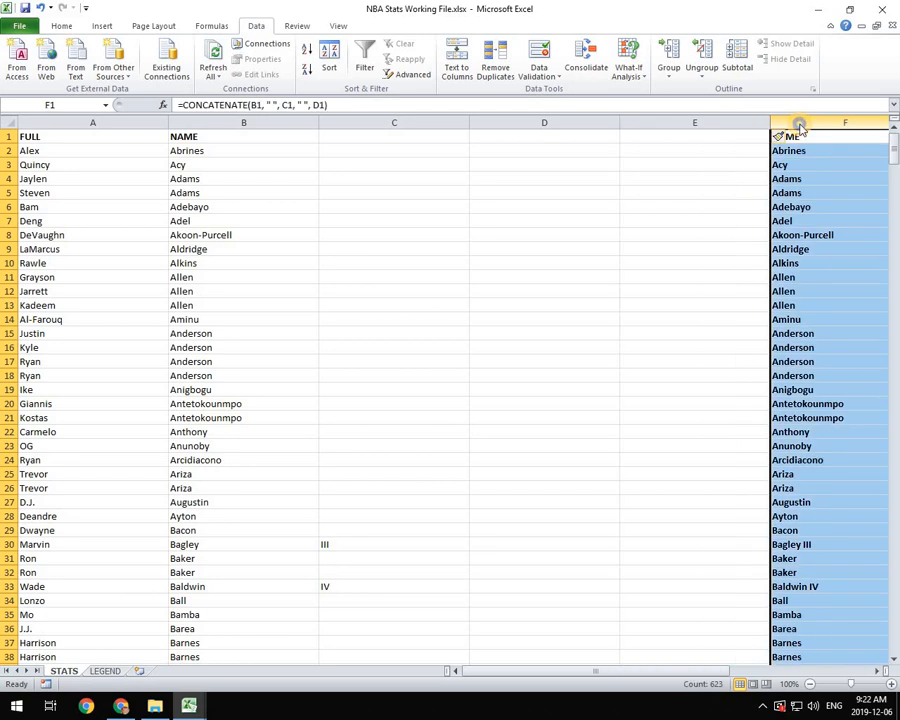
{"action": "right_click", "coordinate": [798, 124]}
{"action": "left_click", "coordinate": [730, 146]}
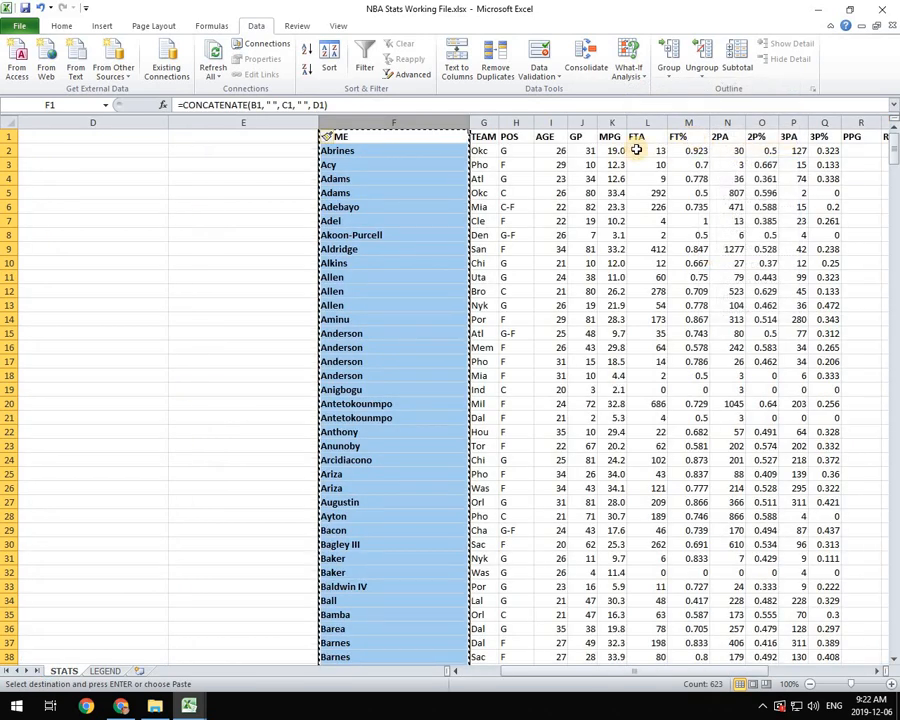
{"action": "left_click", "coordinate": [244, 122]}
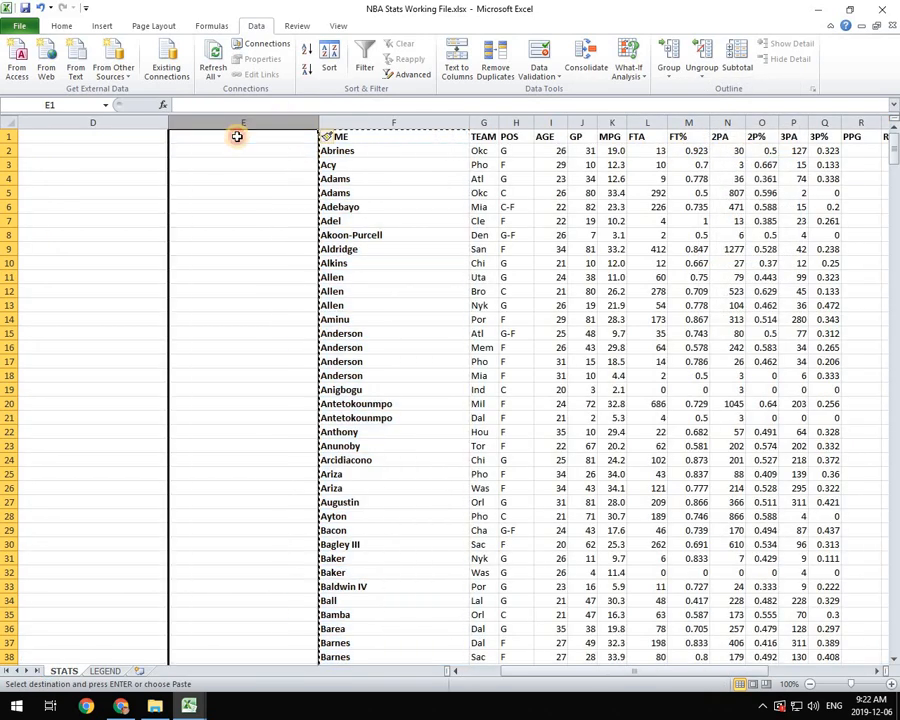
{"action": "left_click", "coordinate": [237, 136]}
{"action": "right_click", "coordinate": [237, 137]}
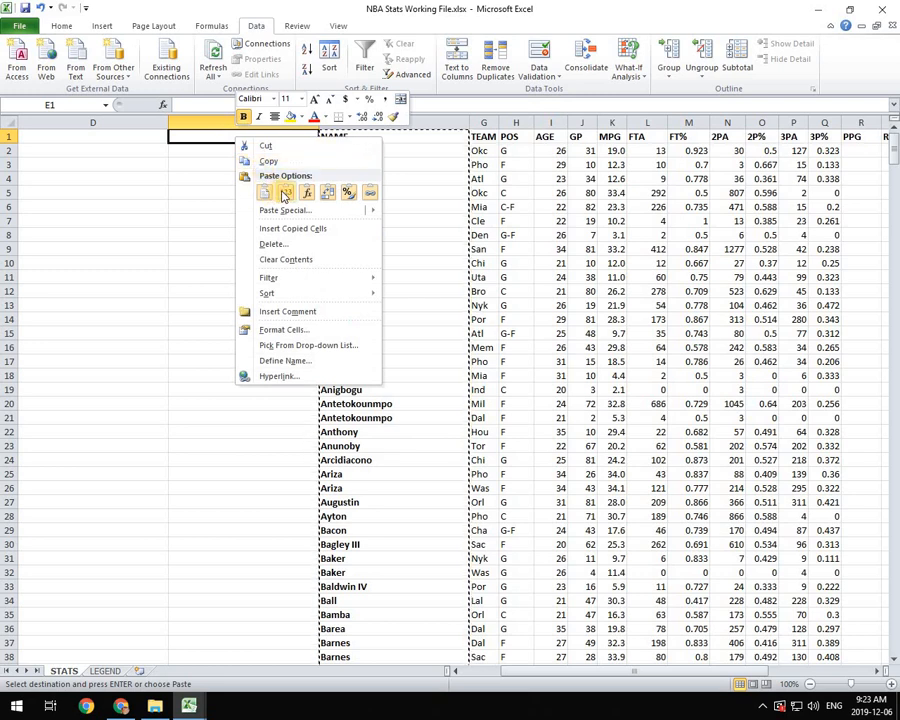
{"action": "left_click", "coordinate": [285, 193]}
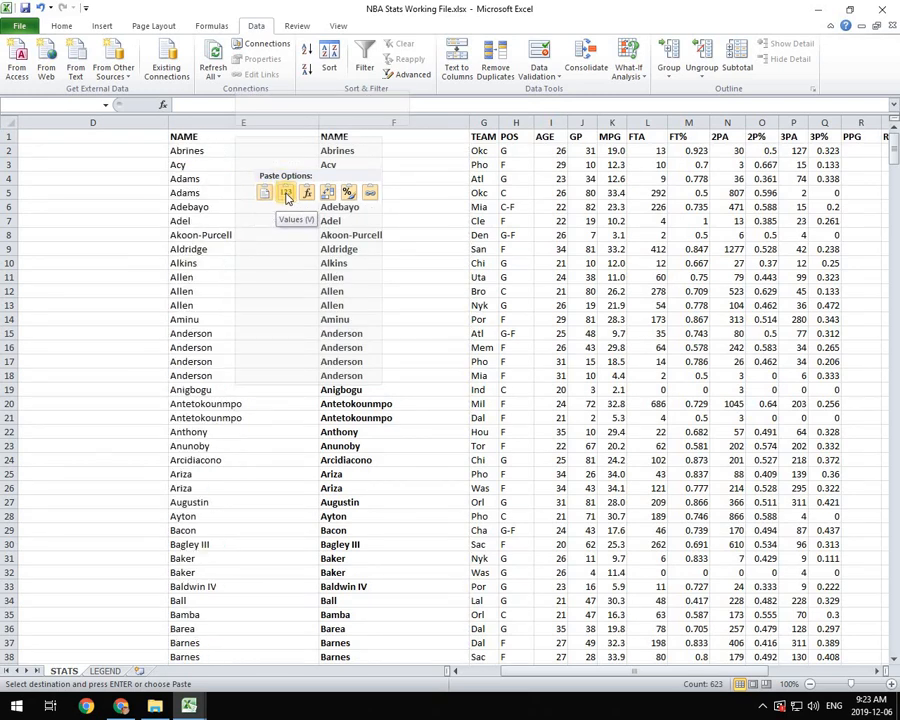
{"action": "left_click", "coordinate": [285, 193]}
{"action": "left_click", "coordinate": [219, 164]}
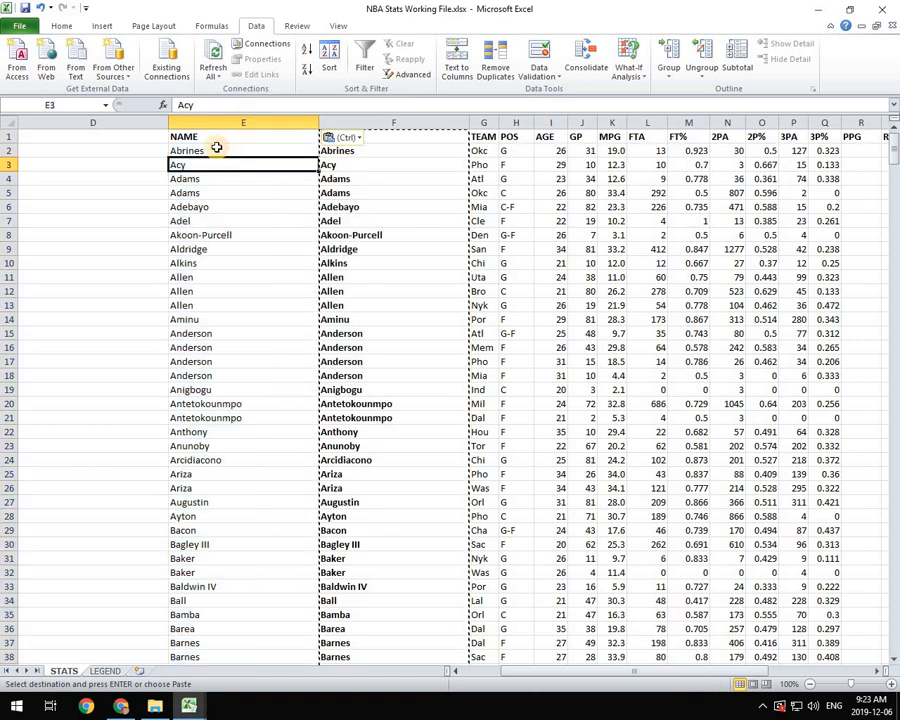
{"action": "left_click", "coordinate": [216, 148]}
{"action": "left_click", "coordinate": [216, 136]}
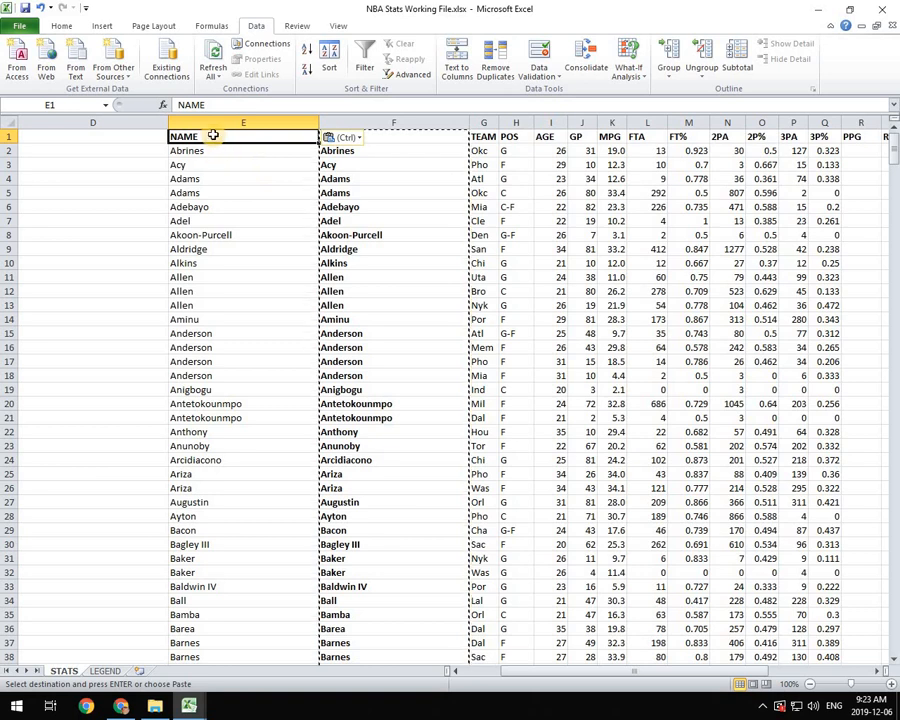
- Delete column F, which holds the CONCATENATE formulas
{"action": "left_click", "coordinate": [384, 122]}
{"action": "right_click", "coordinate": [390, 124]}
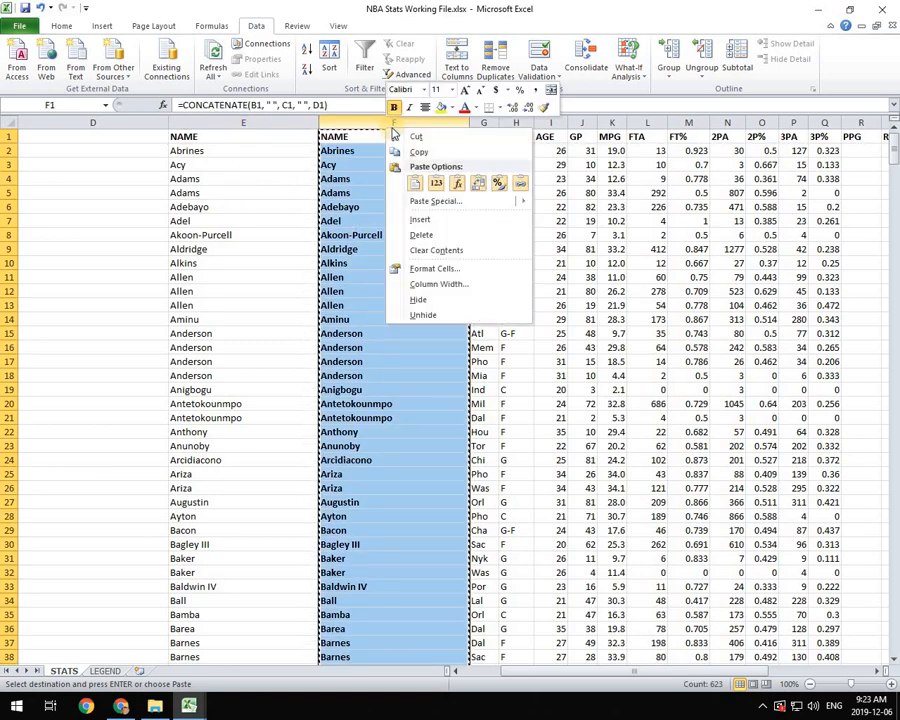
{"action": "left_click", "coordinate": [424, 234]}
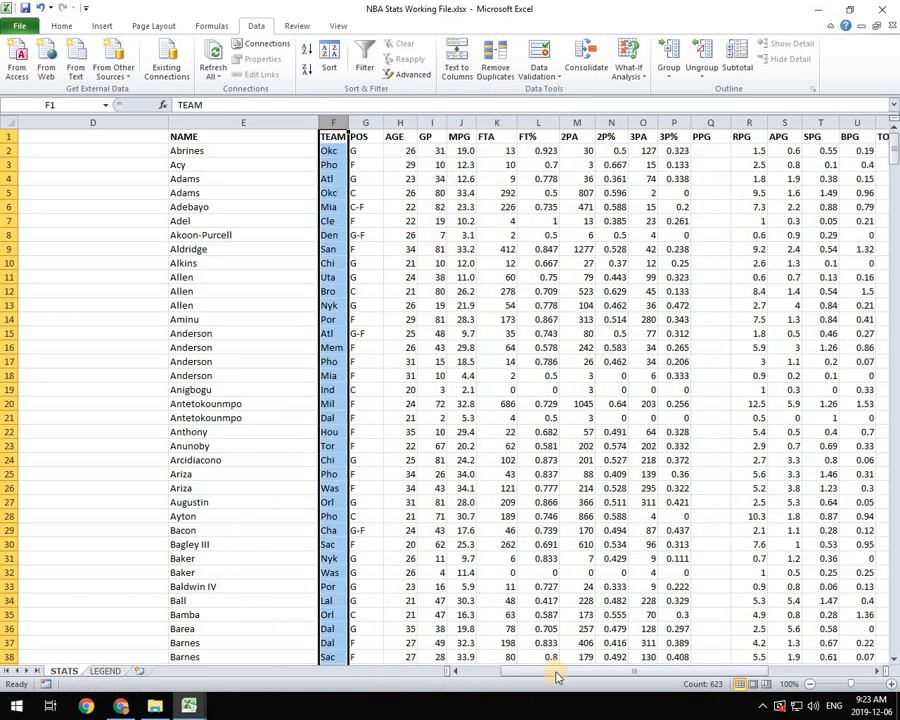
- Delete the split name columns B through D, keeping the pasted-values NAME column
{"action": "left_click_drag", "start_coordinate": [557, 677], "coordinate": [254, 144]}
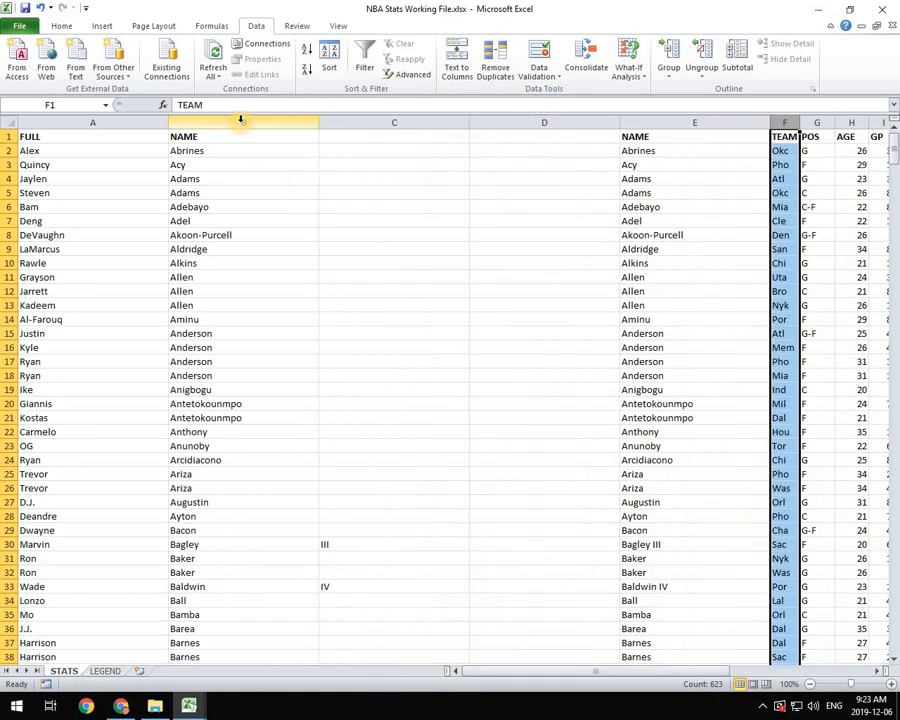
{"action": "left_click", "coordinate": [240, 121]}
{"action": "left_click", "coordinate": [542, 121], "text": "shift"}
{"action": "right_click", "coordinate": [544, 124]}
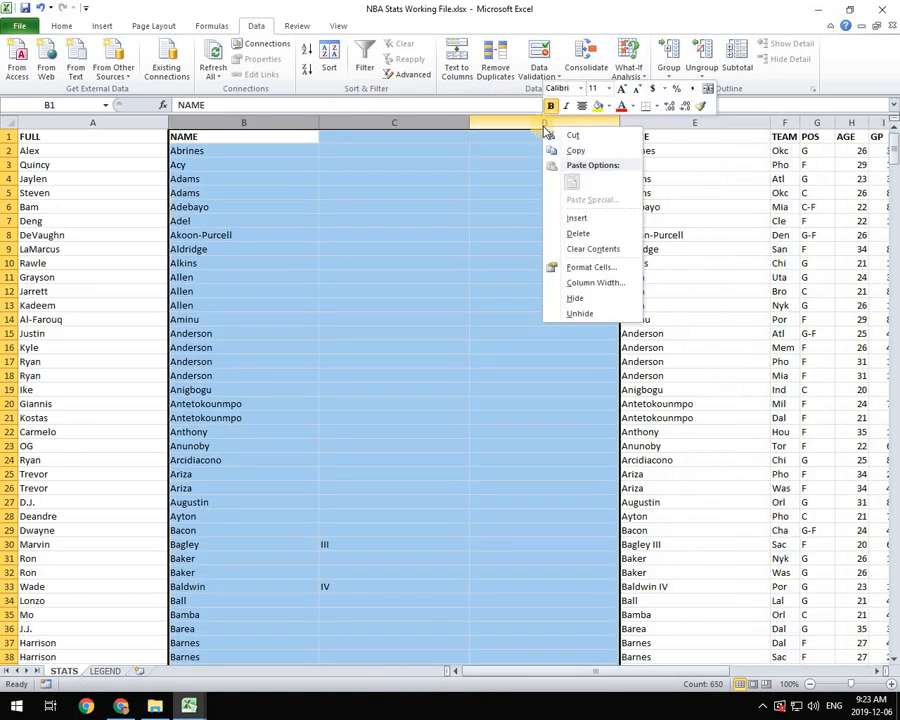
{"action": "left_click", "coordinate": [578, 233]}
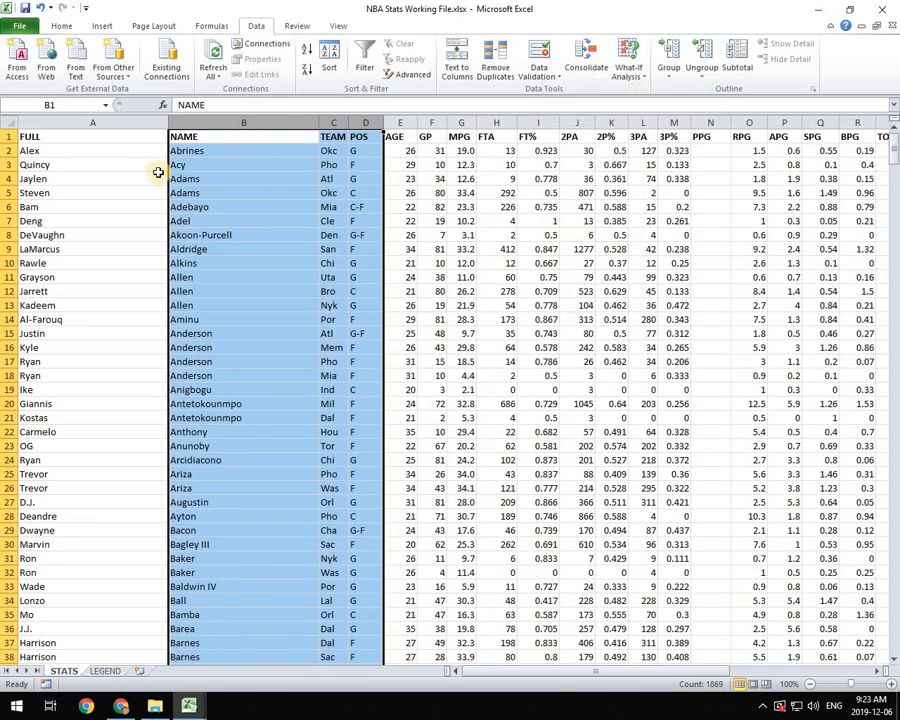
{"action": "left_click", "coordinate": [245, 190]}
- Rename the header in A1 to "First Name"
{"action": "left_click", "coordinate": [56, 136]}
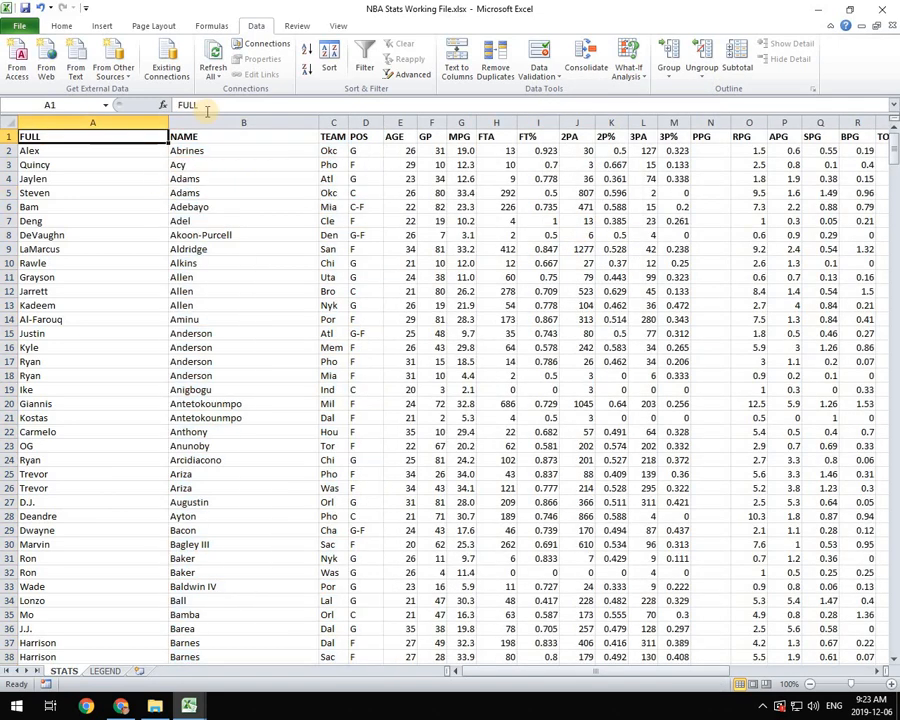
{"action": "left_click_drag", "start_coordinate": [216, 106], "coordinate": [143, 106]}
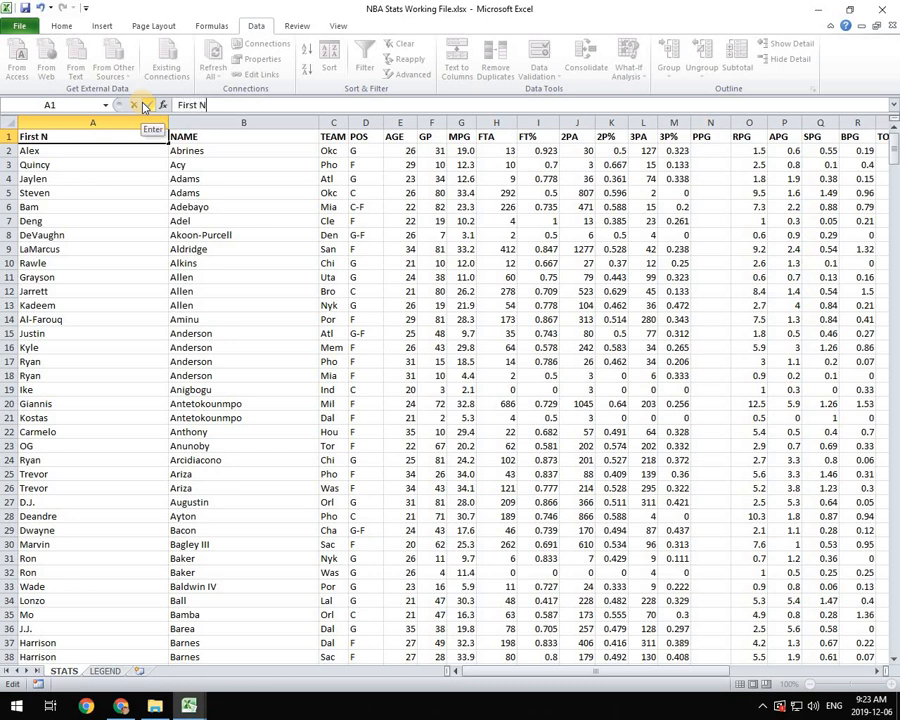
{"action": "type", "text": "First Name"}
{"action": "left_click", "coordinate": [143, 106]}
- Rename the header in B1 to "Last Name"
{"action": "left_click", "coordinate": [196, 136]}
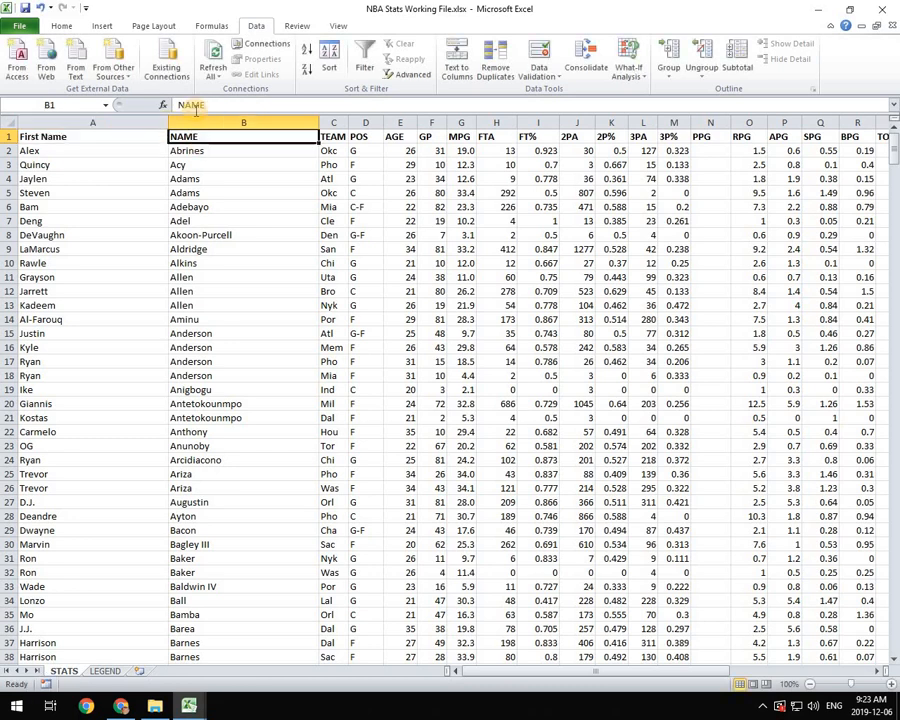
{"action": "left_click_drag", "start_coordinate": [210, 106], "coordinate": [152, 105]}
{"action": "type", "text": "Las"}
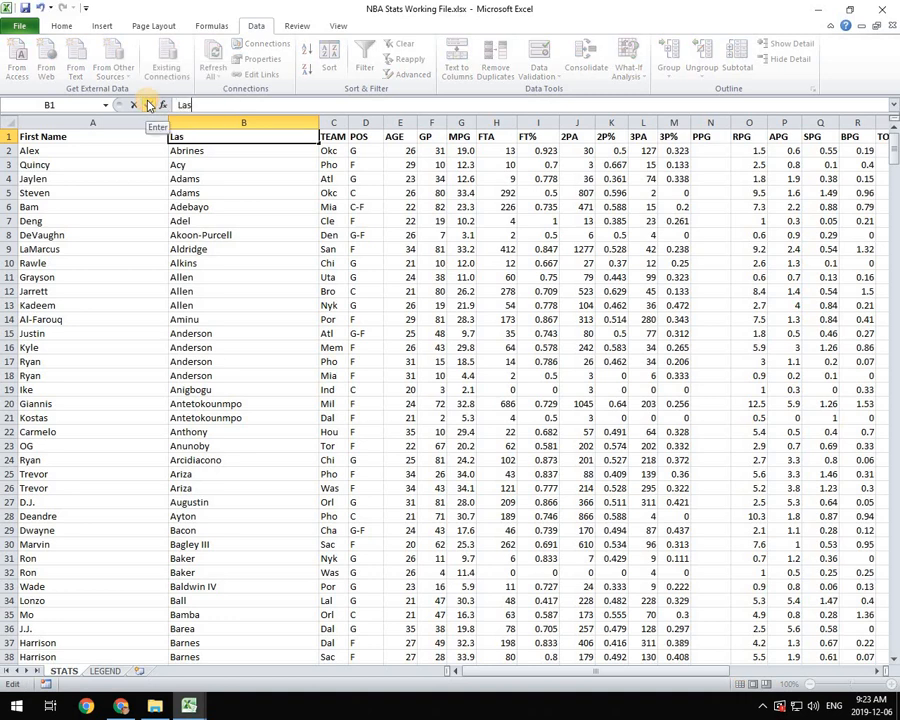
{"action": "type", "text": "t Name"}
{"action": "left_click", "coordinate": [149, 105]}
{"action": "left_click", "coordinate": [283, 273]}
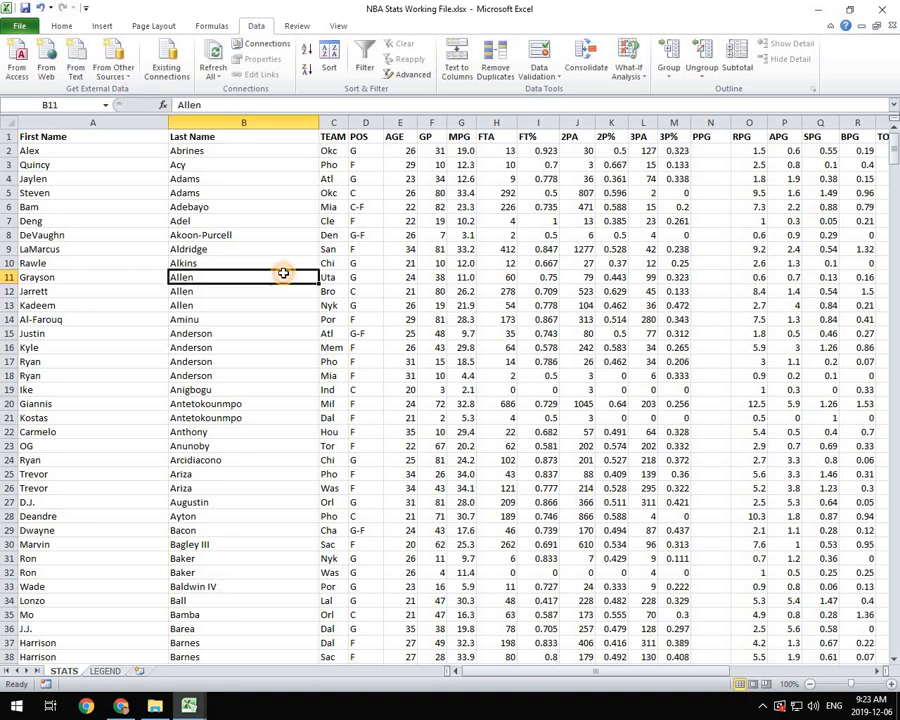